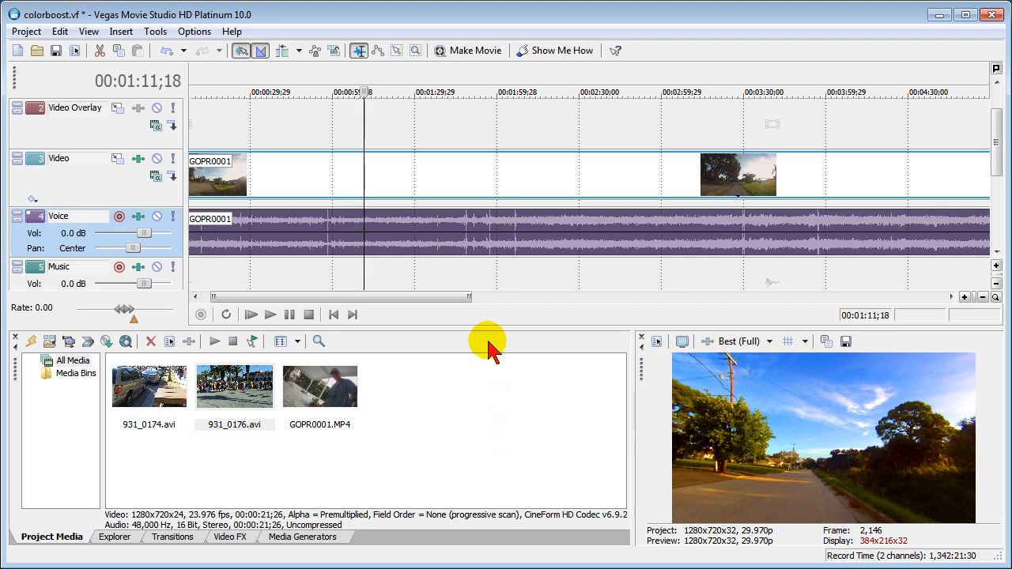
Reach the Video page of Preferences via Options after parking the cursor at 00:01:51;27
click(474, 130)
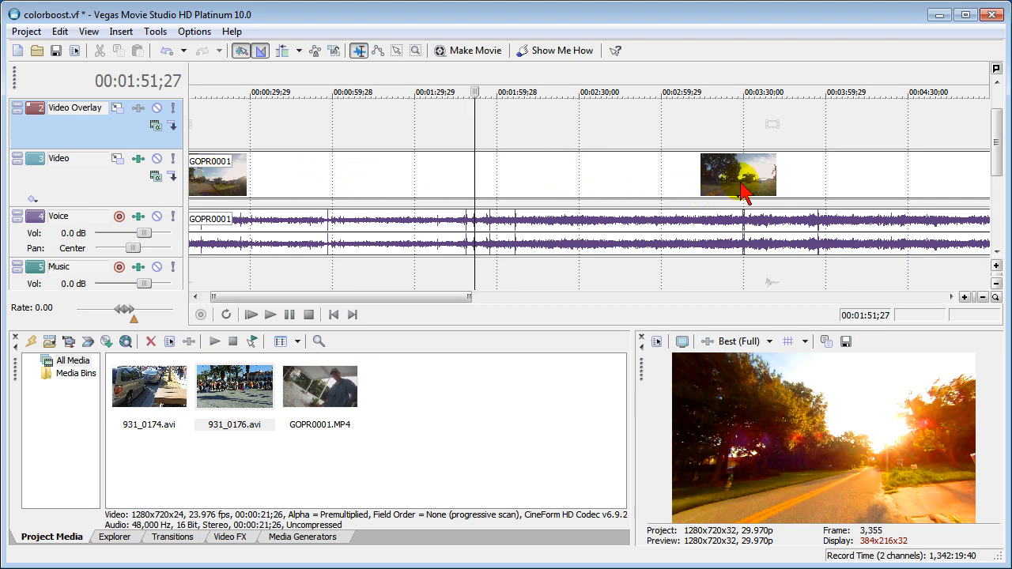
drag(454, 298, 632, 297)
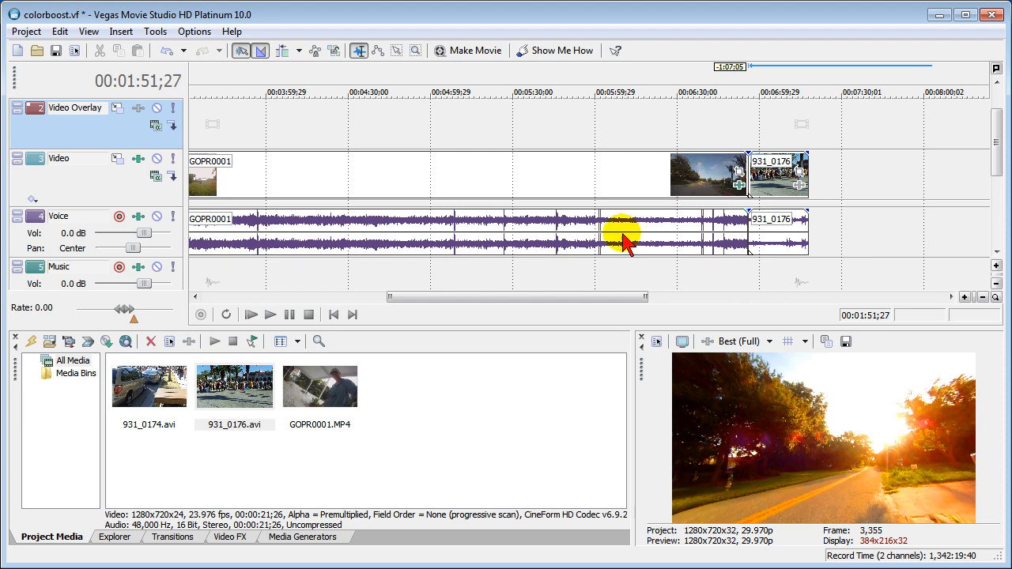
drag(628, 297, 571, 298)
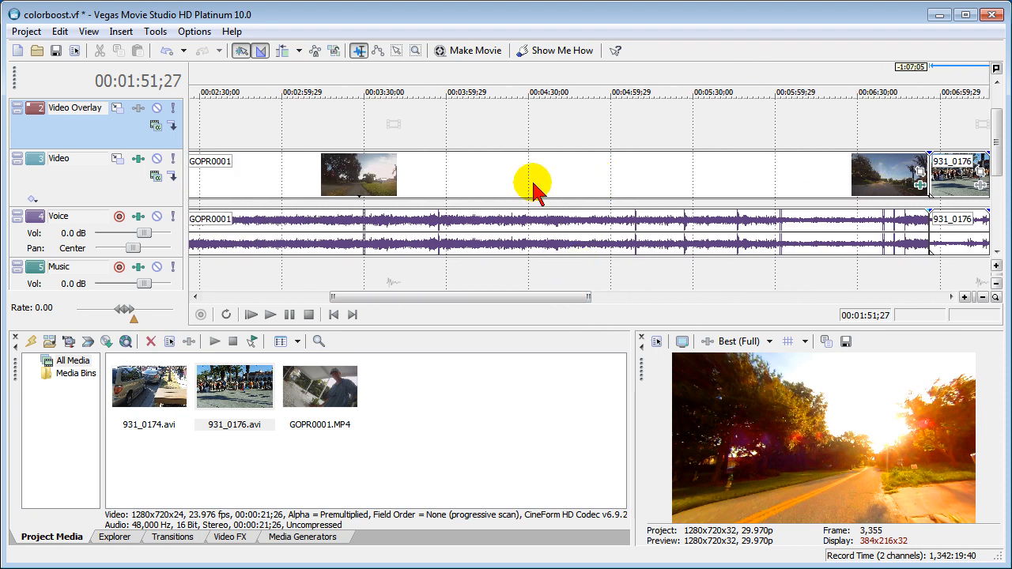
mouse_move(501, 298)
mouse_down()
mouse_move(448, 312)
mouse_move(355, 314)
mouse_up()
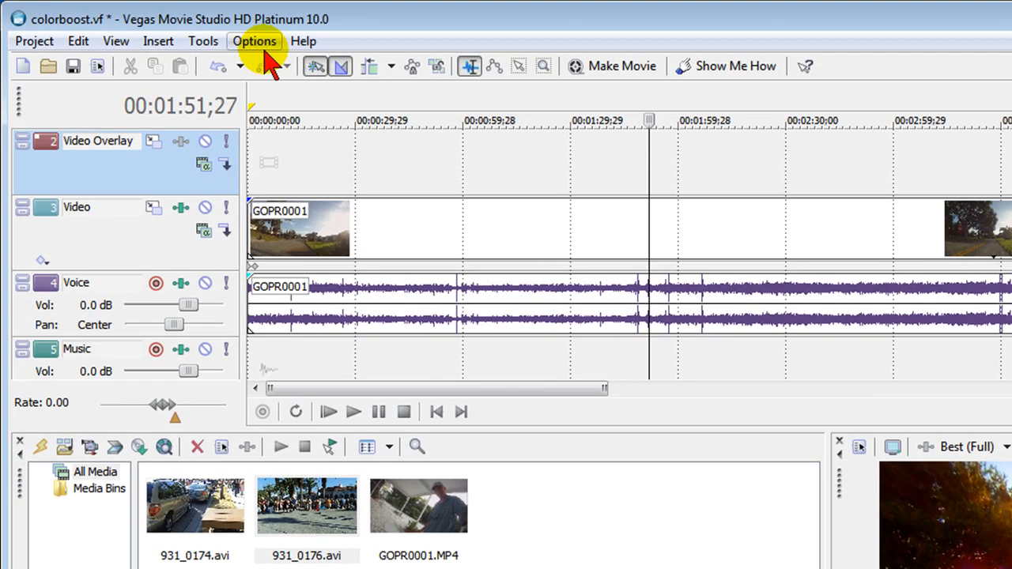
click(255, 41)
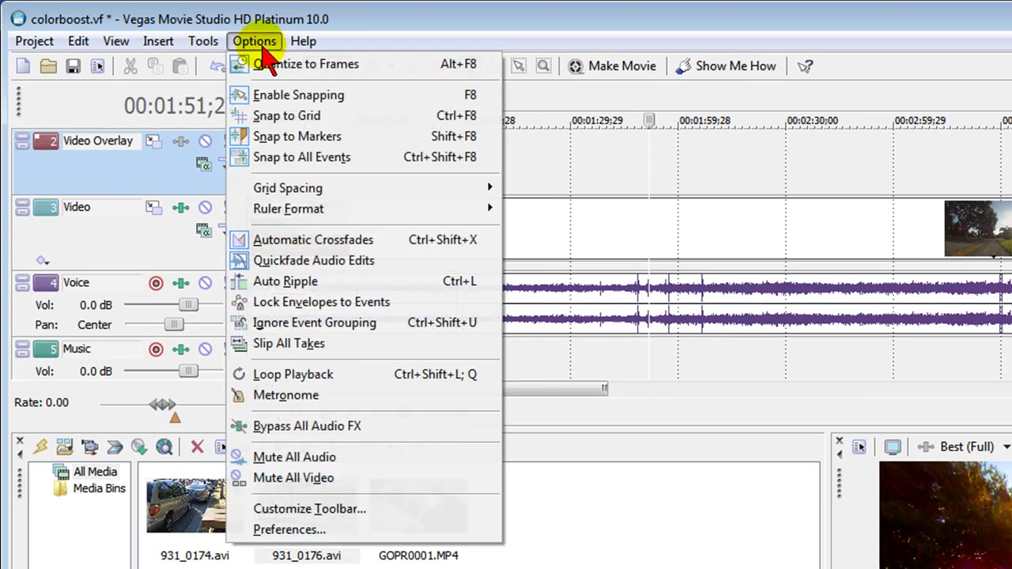
click(315, 541)
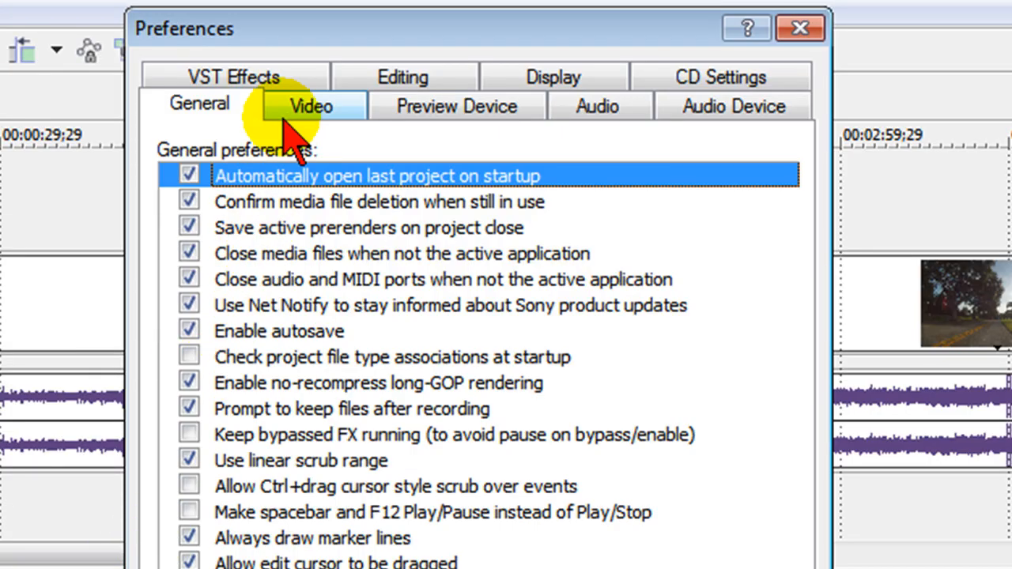
click(310, 111)
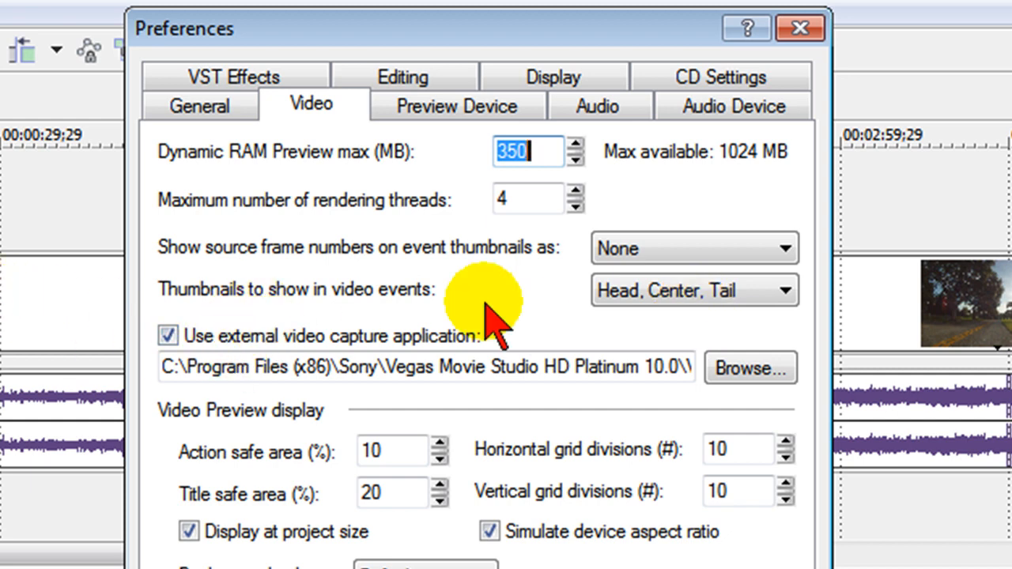
Set 'Thumbnails to show in video events' to All and apply, filling the GOPR0001 track with thumbnails
click(785, 293)
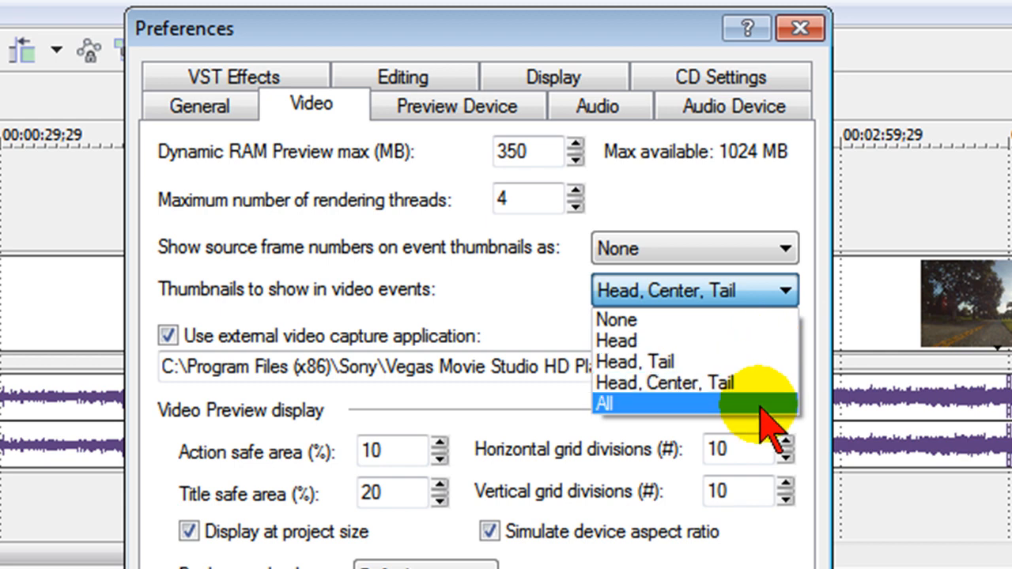
click(763, 403)
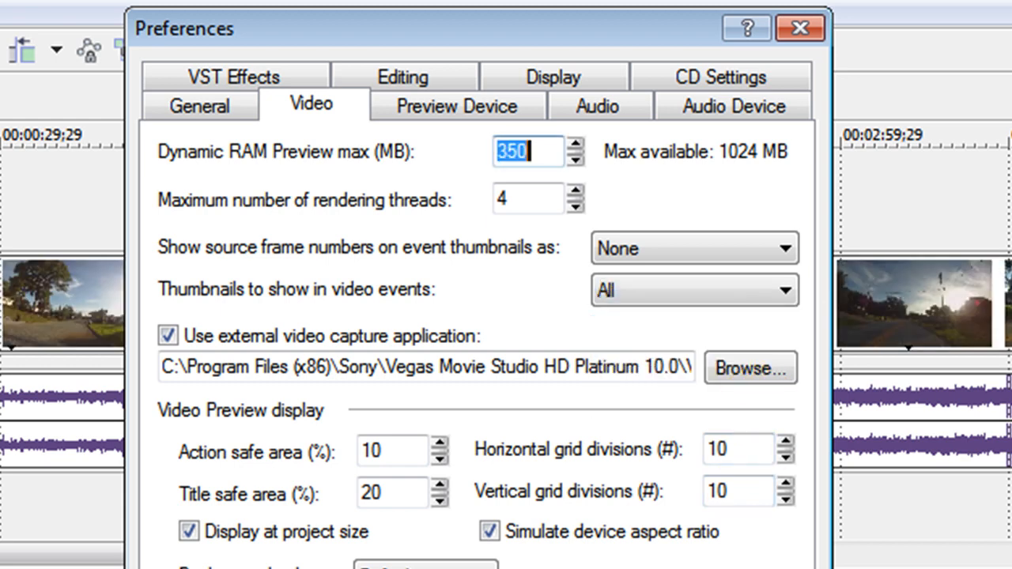
click(800, 32)
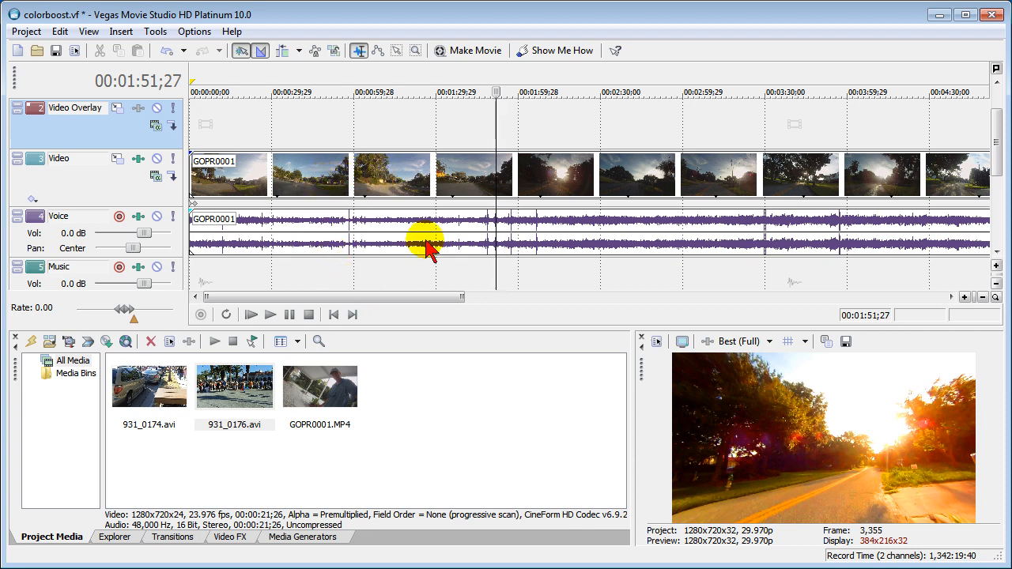
click(963, 298)
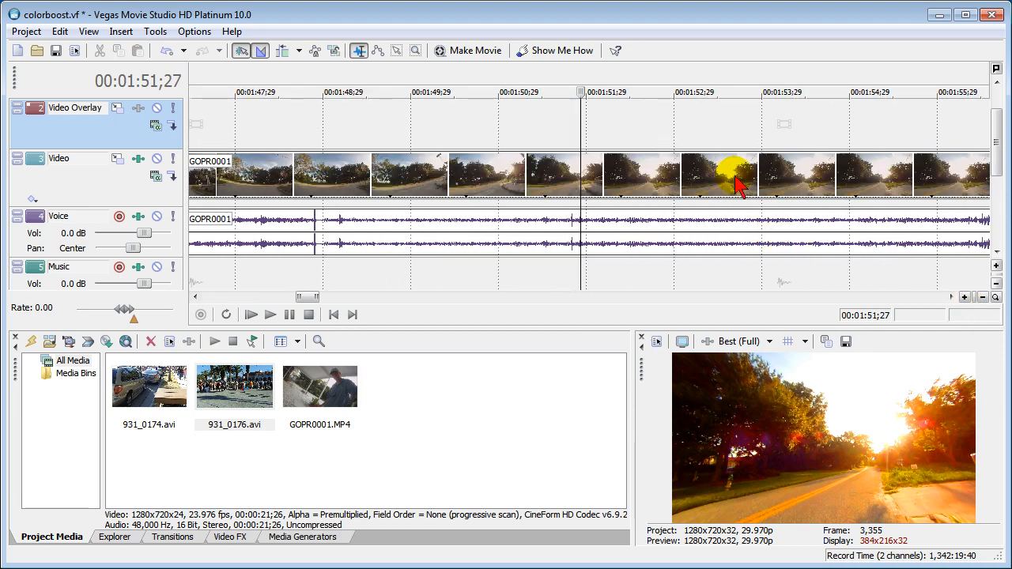
click(984, 298)
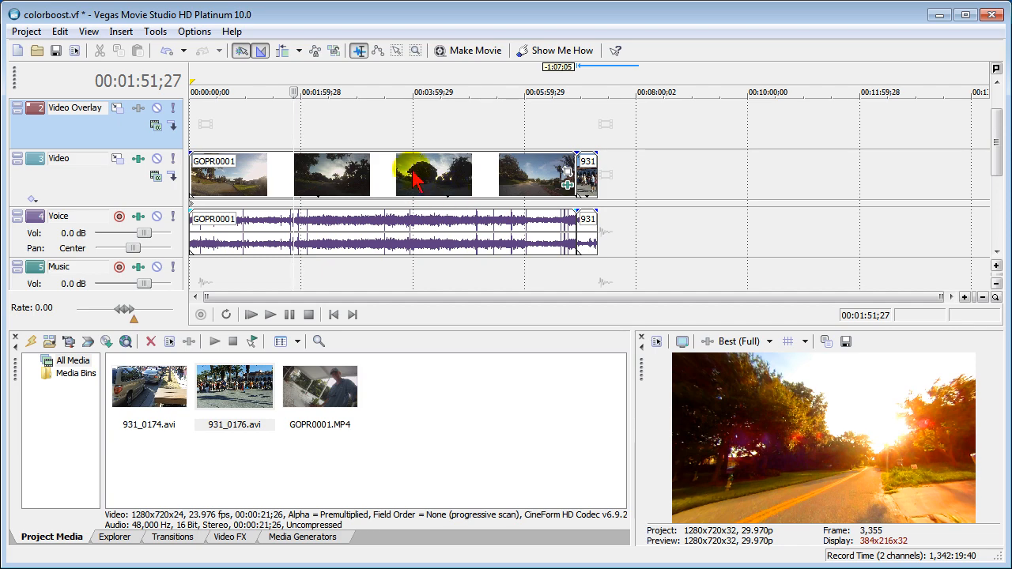
click(195, 31)
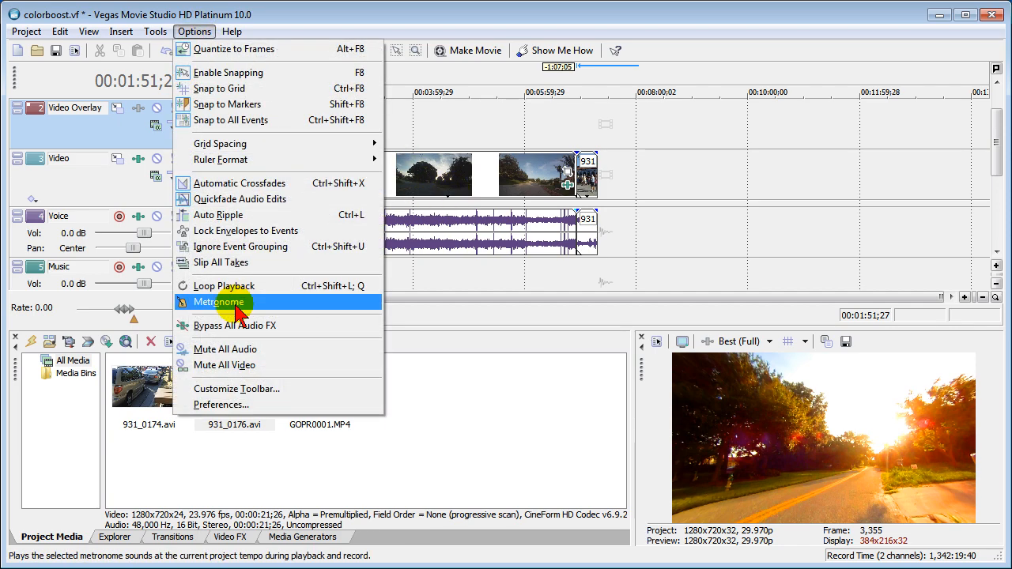
click(237, 404)
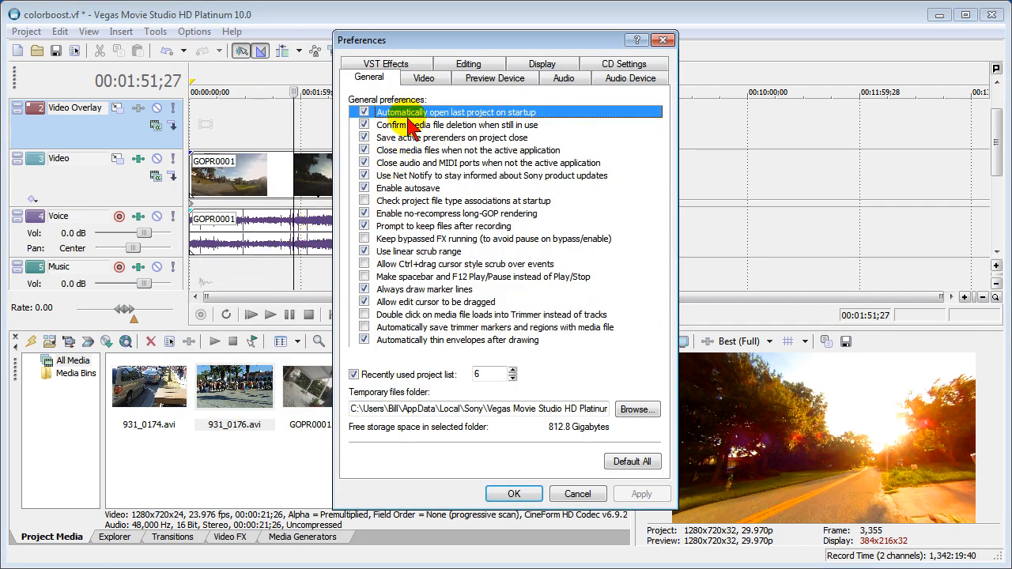
click(419, 79)
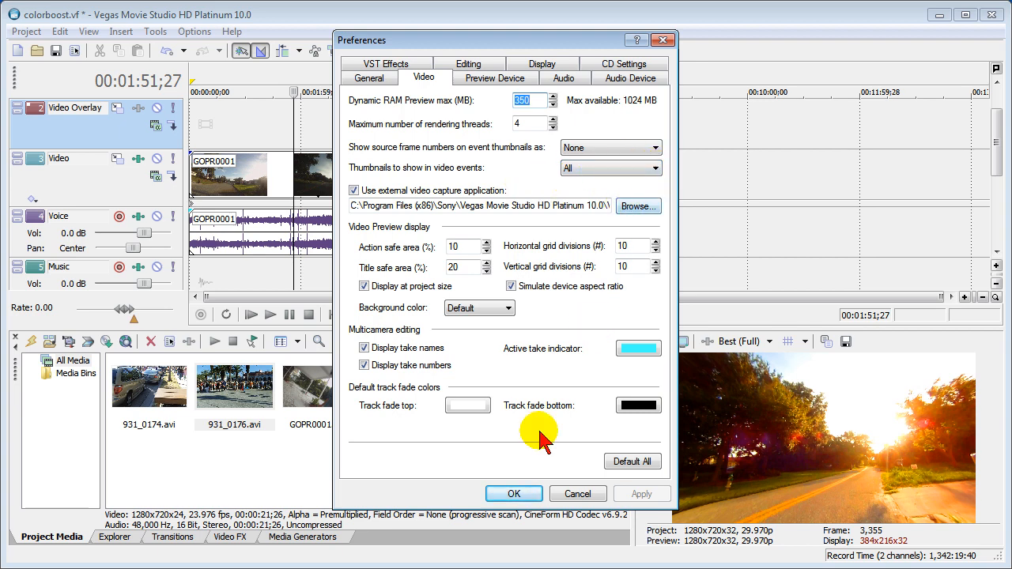
click(514, 493)
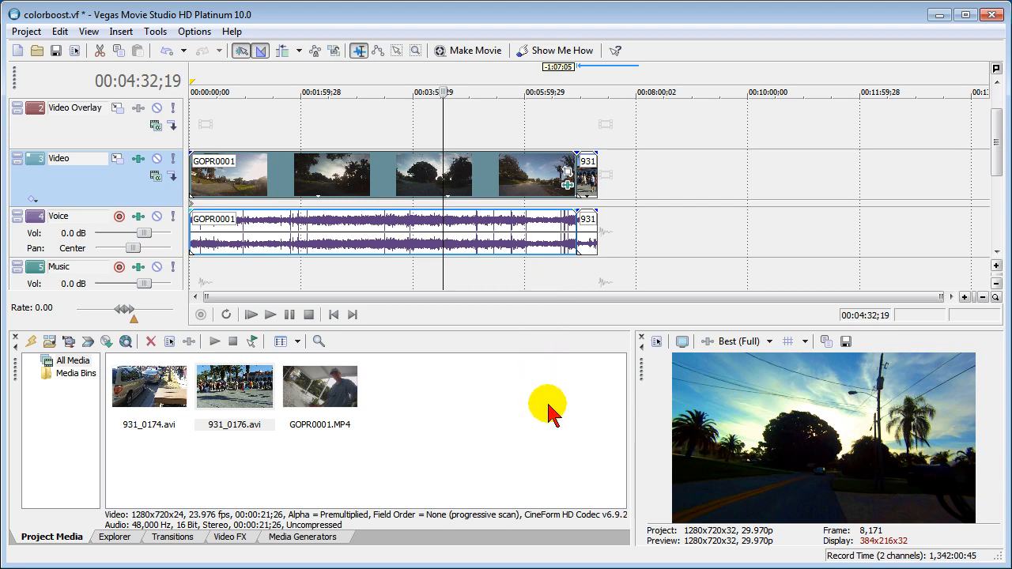